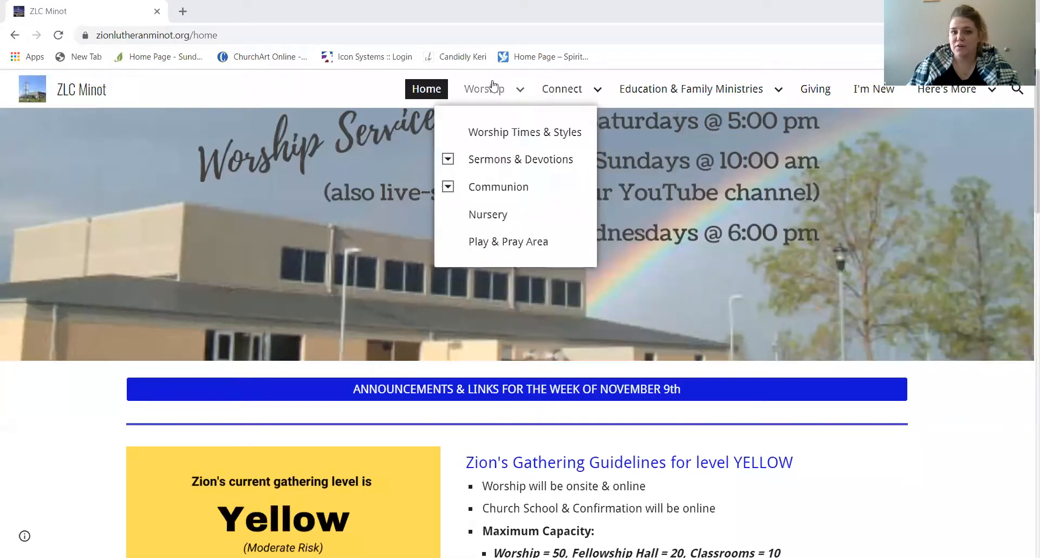
Step: Review the church site's Giving page Offering section, then follow its Pushpay link
{"action": "mouse_move", "coordinate": [973, 90]}
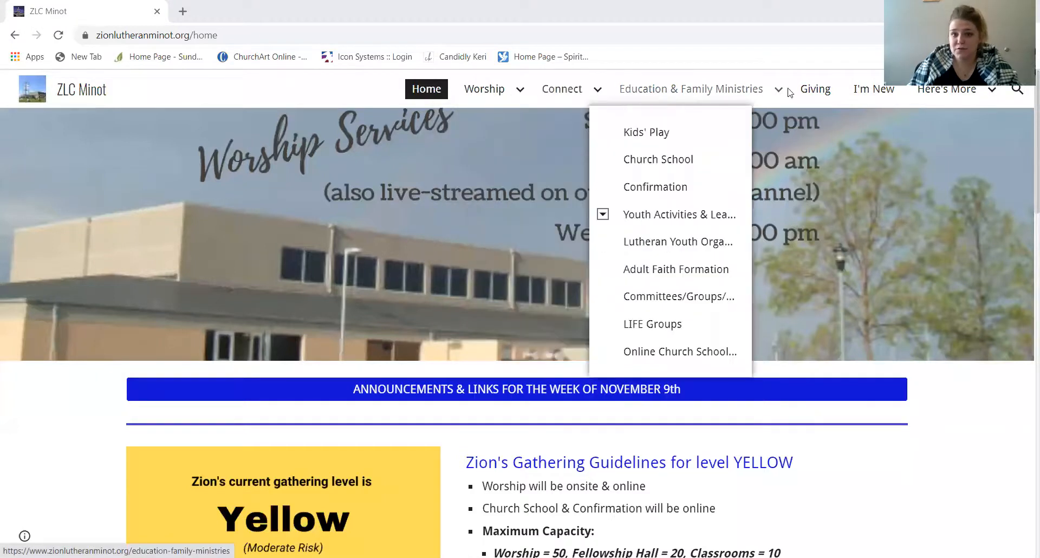
{"action": "left_click", "coordinate": [814, 96]}
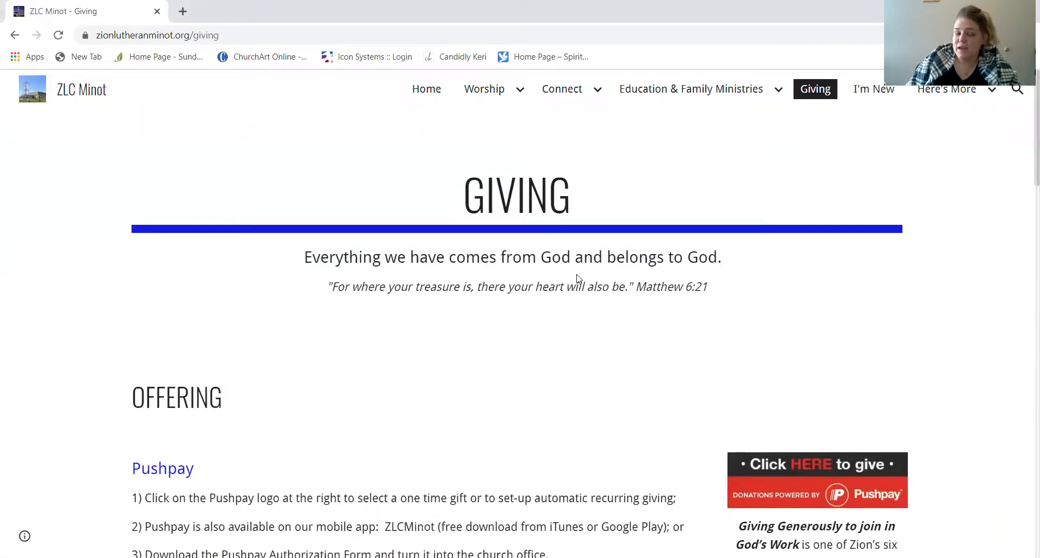
{"action": "scroll", "coordinate": [436, 324], "scroll_direction": "down", "scroll_amount": 1}
{"action": "scroll", "coordinate": [291, 479], "scroll_direction": "down", "scroll_amount": 4}
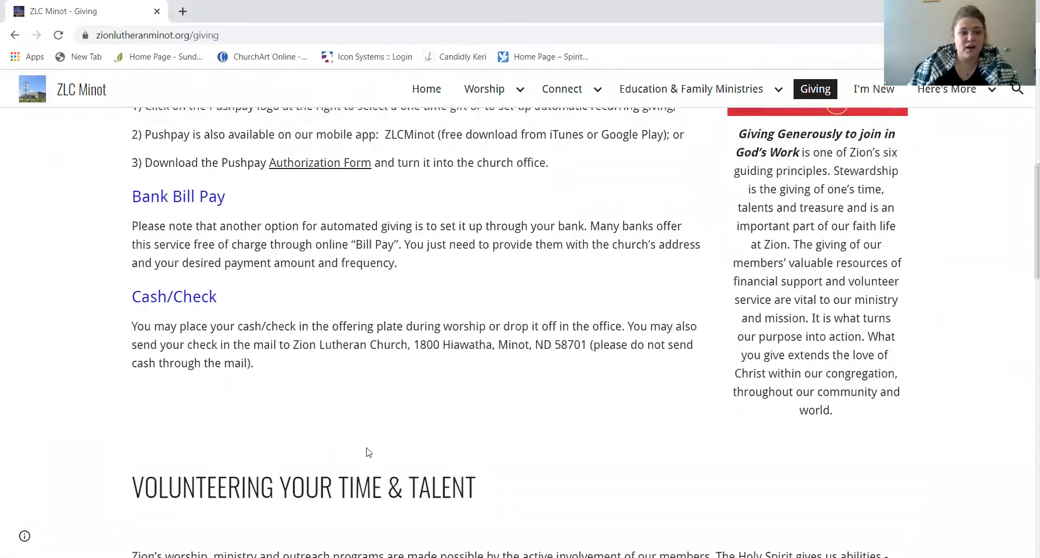
{"action": "scroll", "coordinate": [455, 465], "scroll_direction": "up", "scroll_amount": 5}
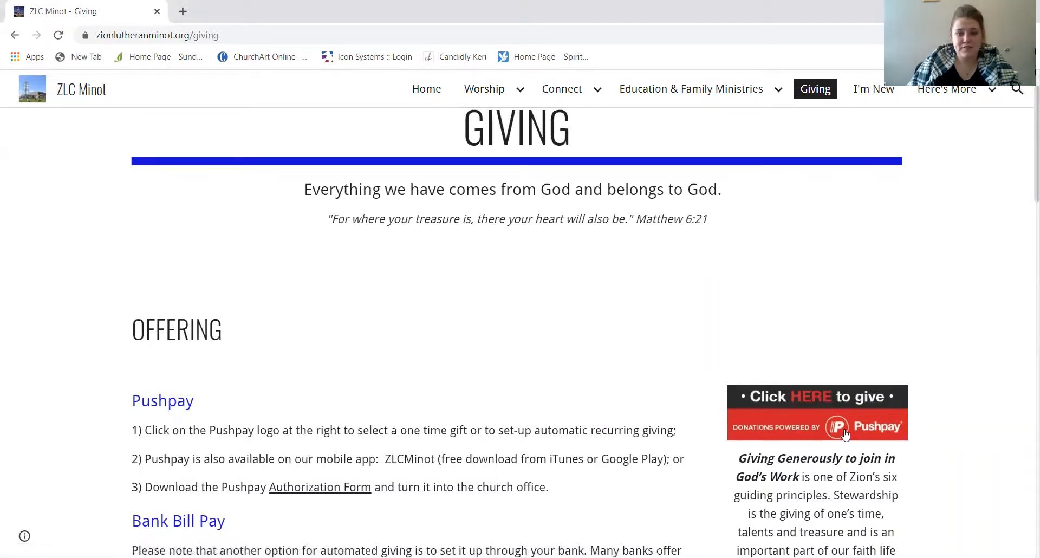
{"action": "left_click", "coordinate": [883, 414]}
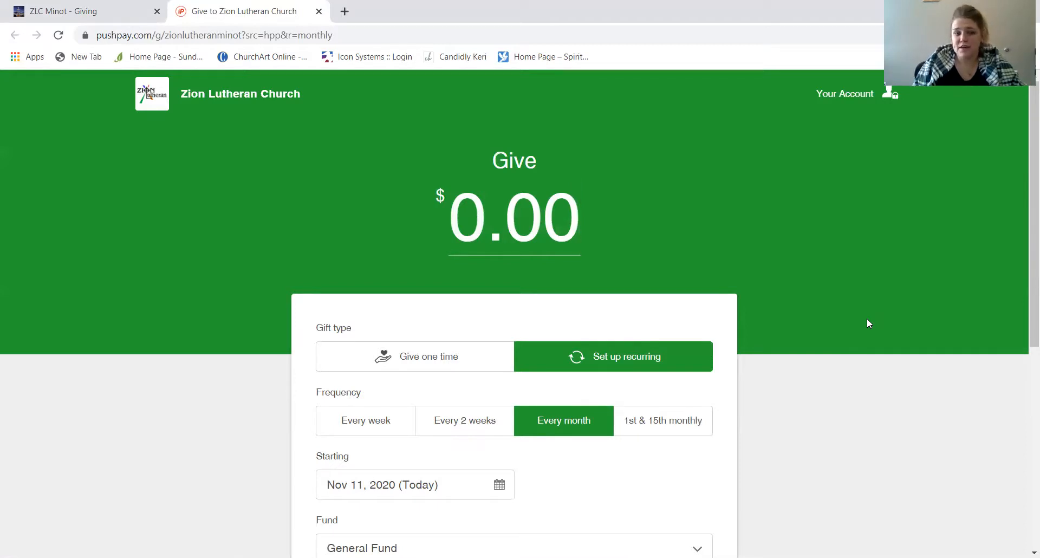
Step: Enter a $10.00 gift amount on Zion Lutheran Church's Pushpay giving form
{"action": "scroll", "coordinate": [834, 312], "scroll_direction": "down", "scroll_amount": 2}
{"action": "scroll", "coordinate": [834, 316], "scroll_direction": "down", "scroll_amount": 2}
{"action": "scroll", "coordinate": [832, 317], "scroll_direction": "up", "scroll_amount": 4}
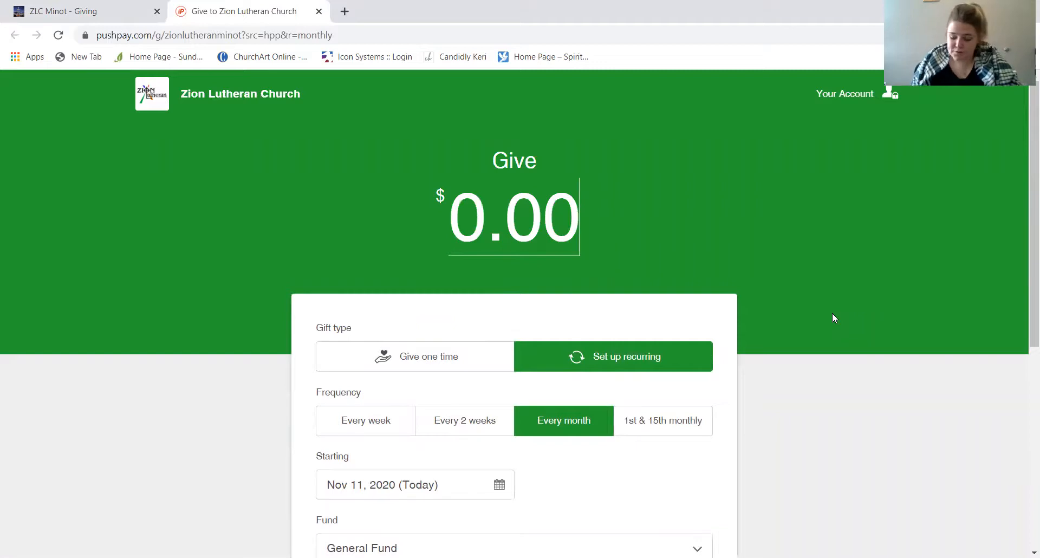
{"action": "type", "text": "10.00"}
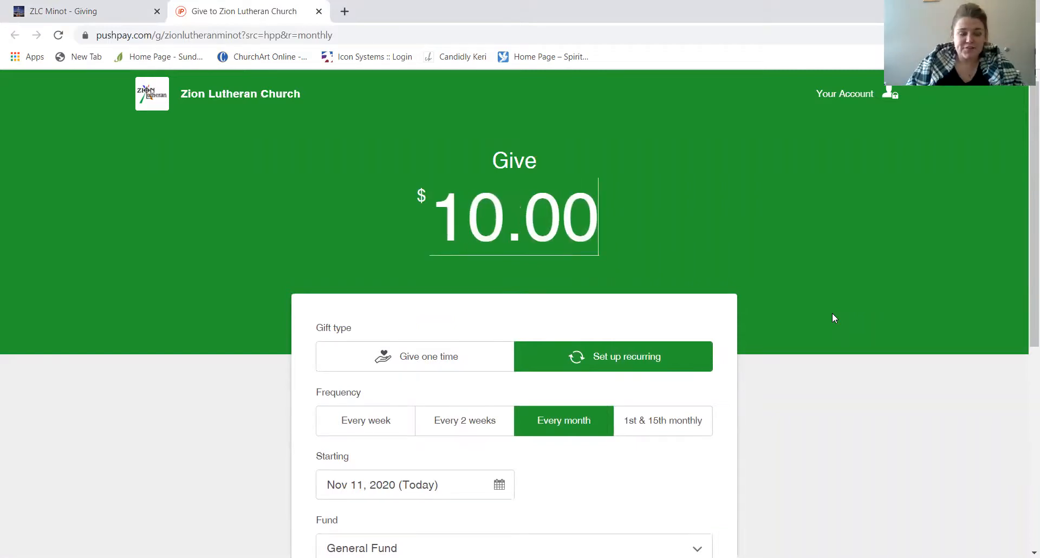
{"action": "scroll", "coordinate": [761, 303], "scroll_direction": "down", "scroll_amount": 1}
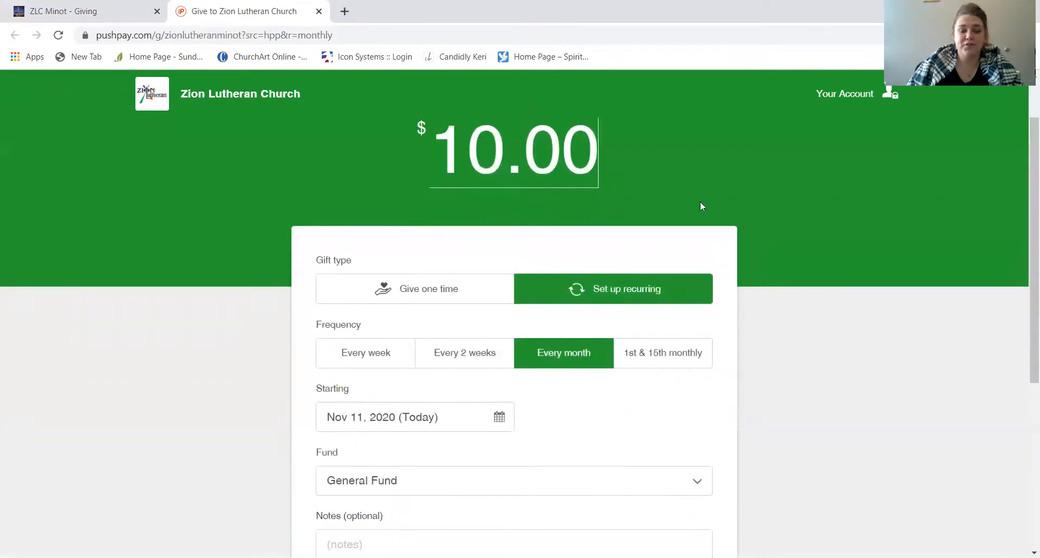
Step: Switch to one-time, pick the Food Drive (Trick or Can) fund, then restore recurring
{"action": "left_click", "coordinate": [402, 293]}
{"action": "left_click", "coordinate": [457, 355]}
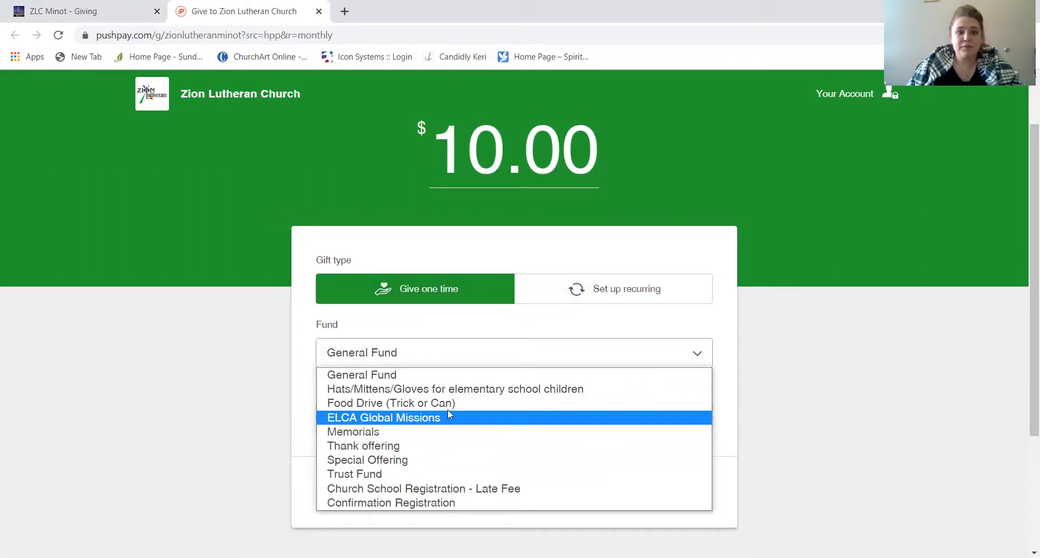
{"action": "left_click", "coordinate": [493, 408]}
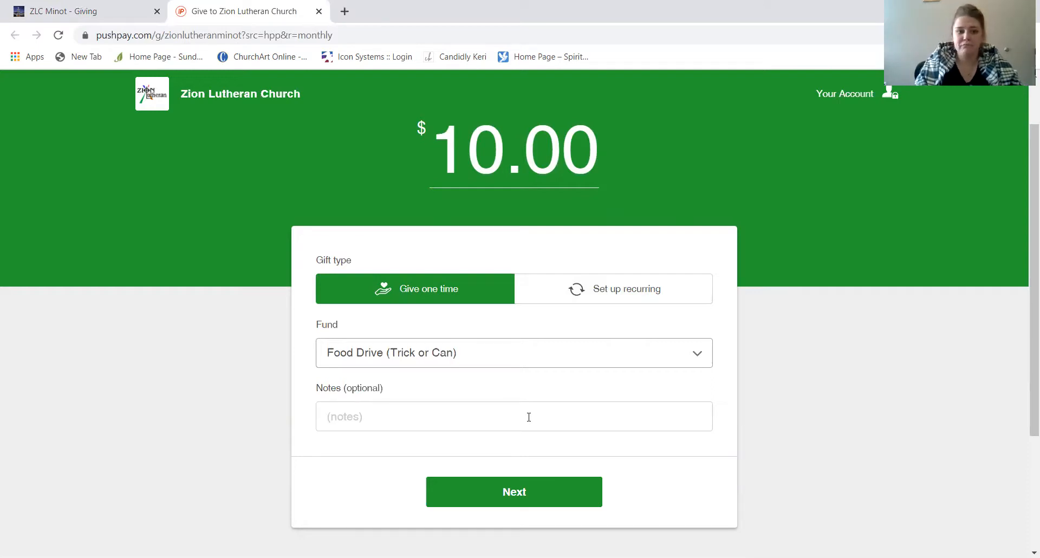
{"action": "left_click", "coordinate": [631, 301]}
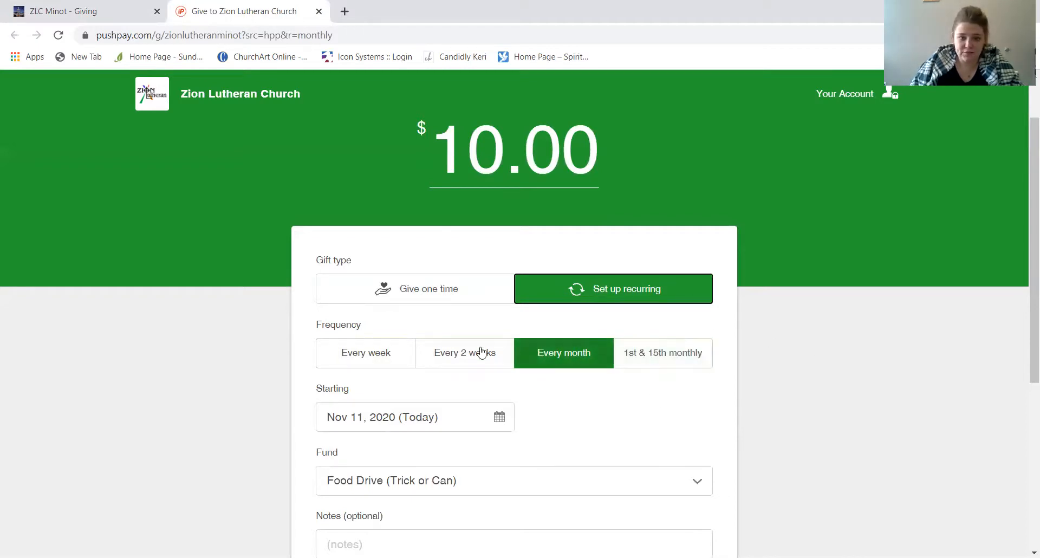
Step: Set the recurring gift to 1st & 15th monthly, starting Dec 1, 2020
{"action": "left_click", "coordinate": [645, 353]}
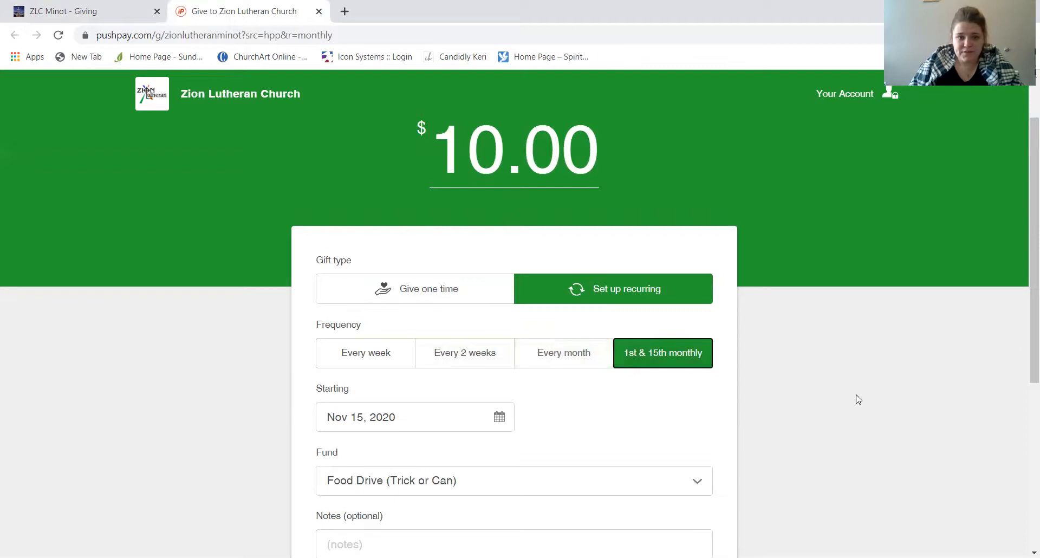
{"action": "scroll", "coordinate": [834, 389], "scroll_direction": "down", "scroll_amount": 1}
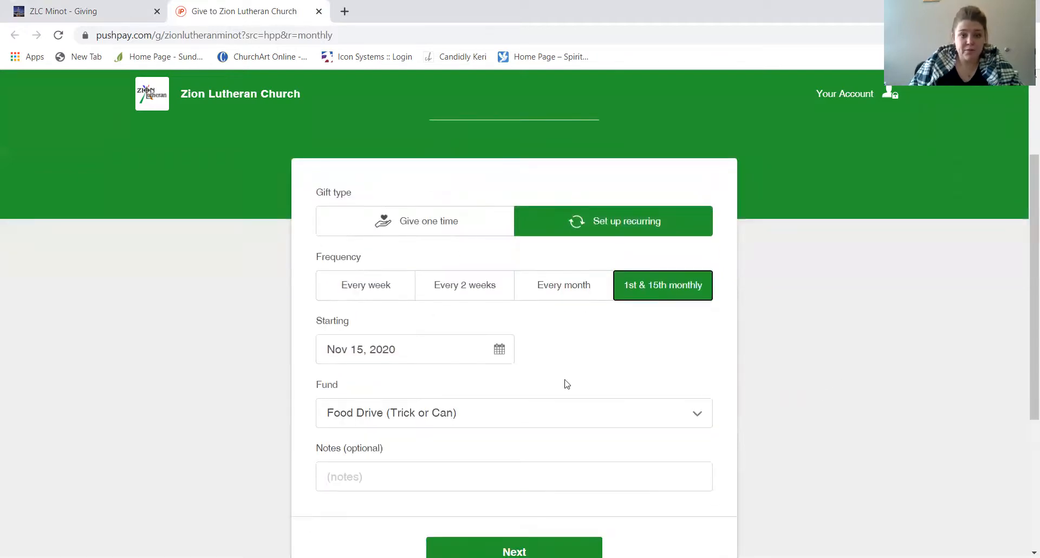
{"action": "left_click", "coordinate": [499, 351]}
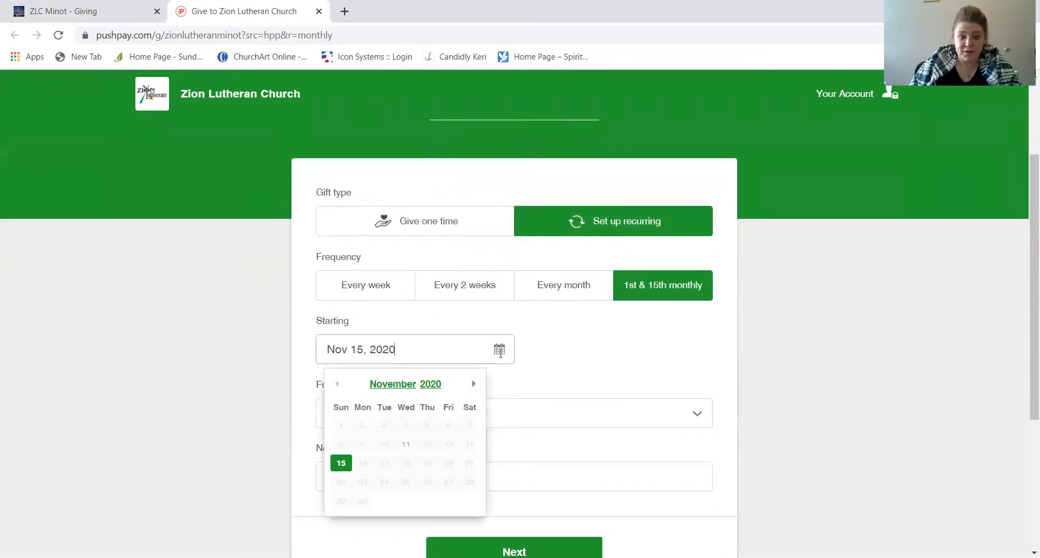
{"action": "left_click", "coordinate": [474, 385]}
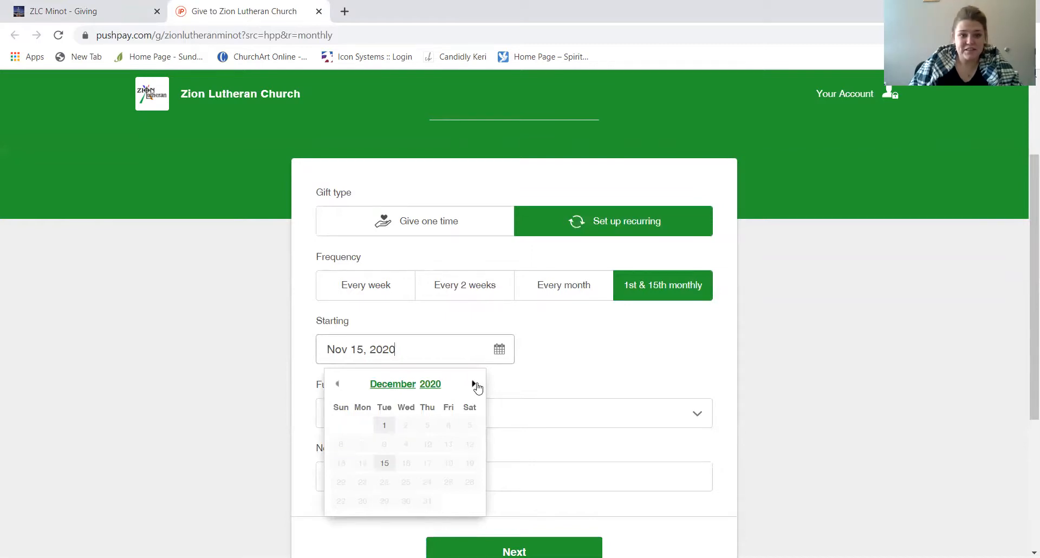
{"action": "left_click", "coordinate": [382, 425]}
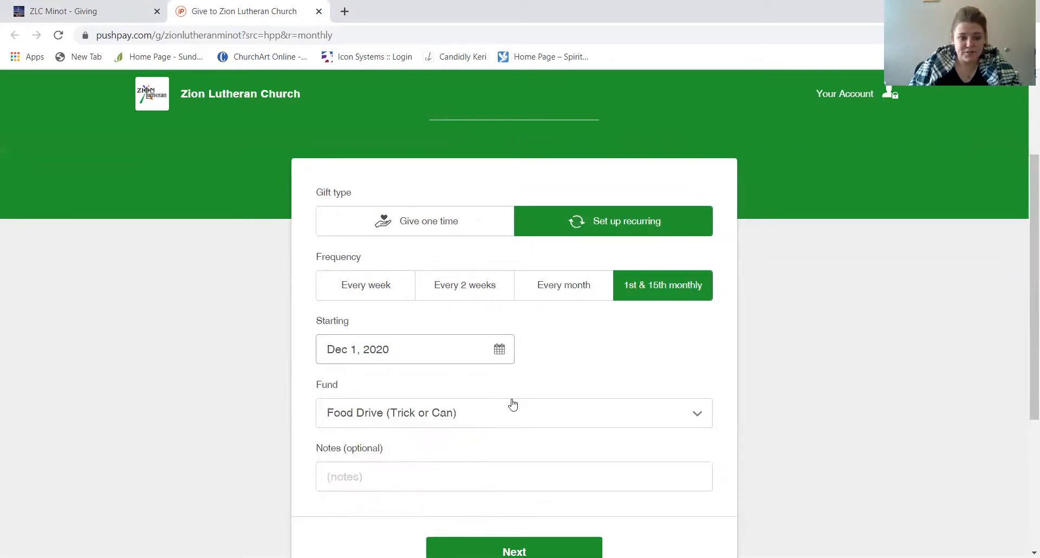
Step: Change the fund to General Fund and continue past the gift details
{"action": "left_click", "coordinate": [606, 420]}
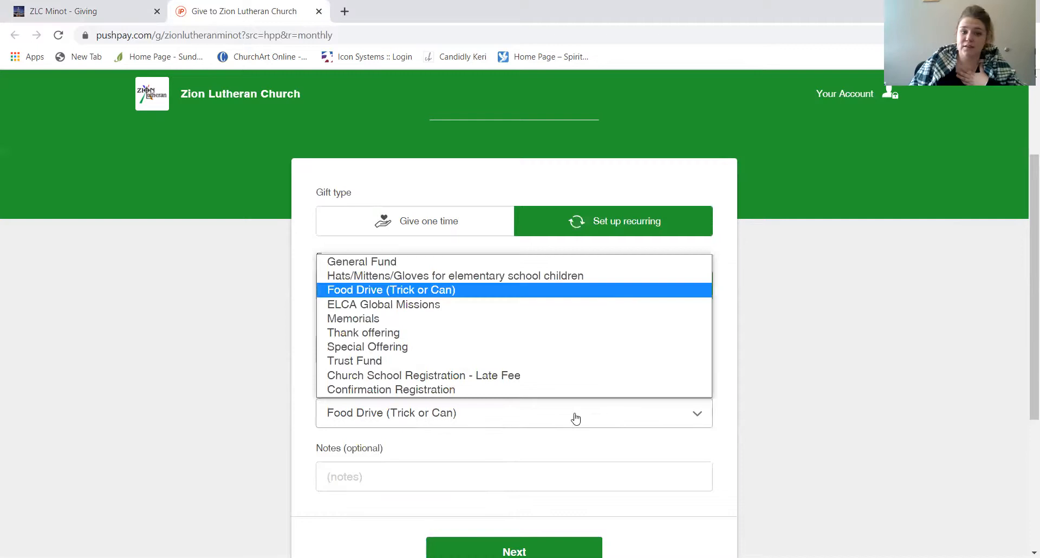
{"action": "left_click", "coordinate": [444, 262]}
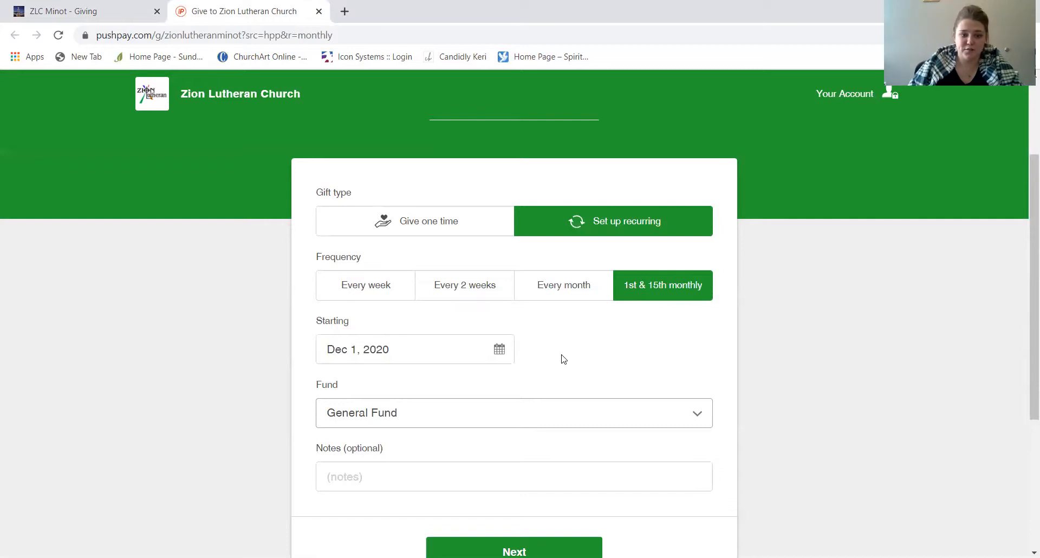
{"action": "scroll", "coordinate": [558, 357], "scroll_direction": "down", "scroll_amount": 1}
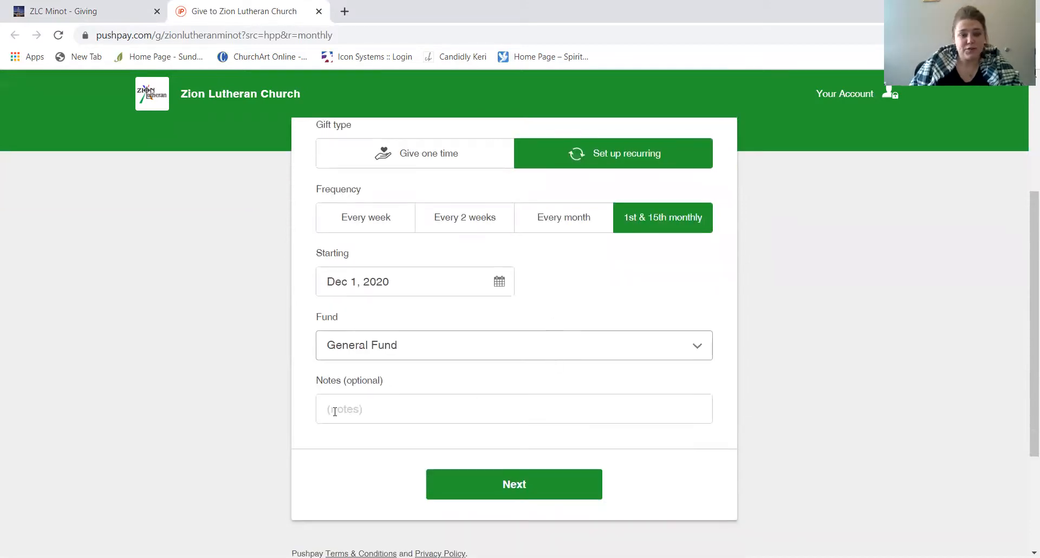
{"action": "scroll", "coordinate": [807, 488], "scroll_direction": "up", "scroll_amount": 1}
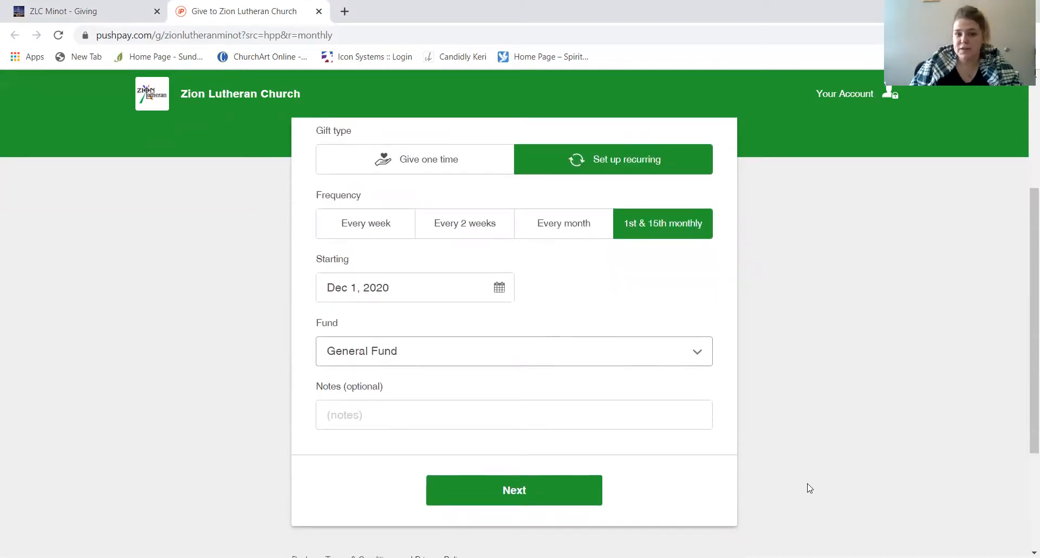
{"action": "scroll", "coordinate": [807, 488], "scroll_direction": "up", "scroll_amount": 1}
{"action": "scroll", "coordinate": [807, 488], "scroll_direction": "down", "scroll_amount": 2}
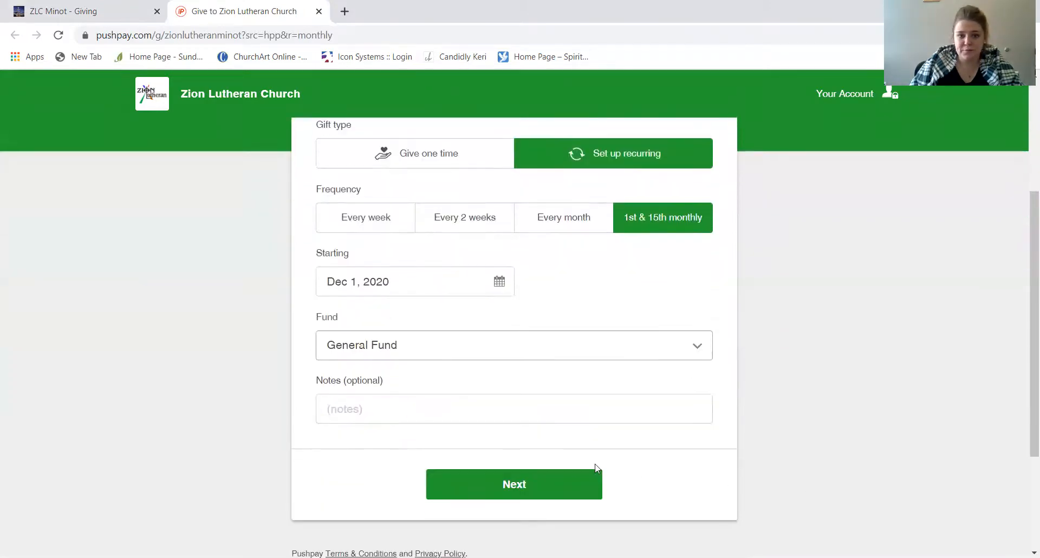
{"action": "left_click", "coordinate": [557, 478]}
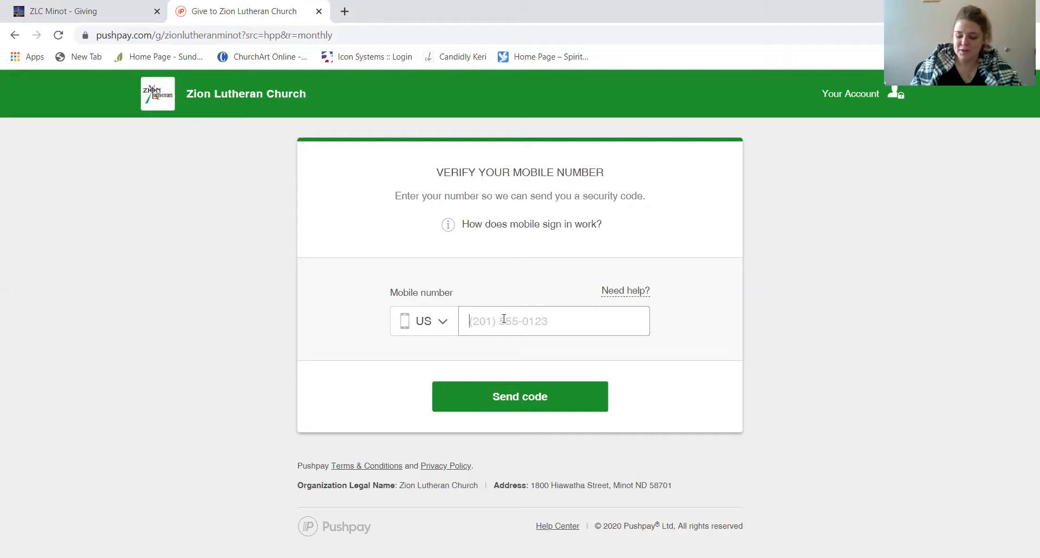
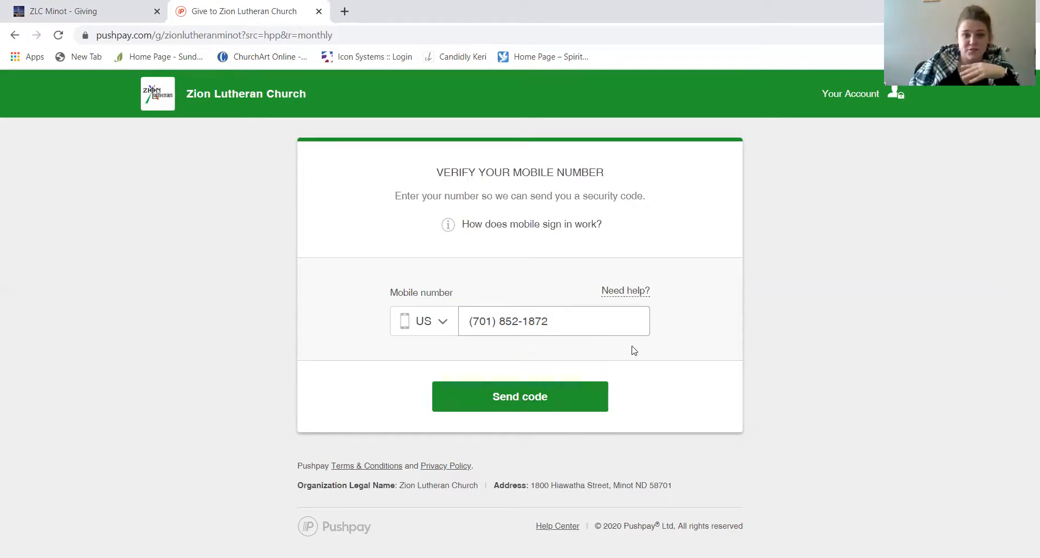
Step: Request the security code by voice call instead of text message
{"action": "left_click", "coordinate": [629, 291]}
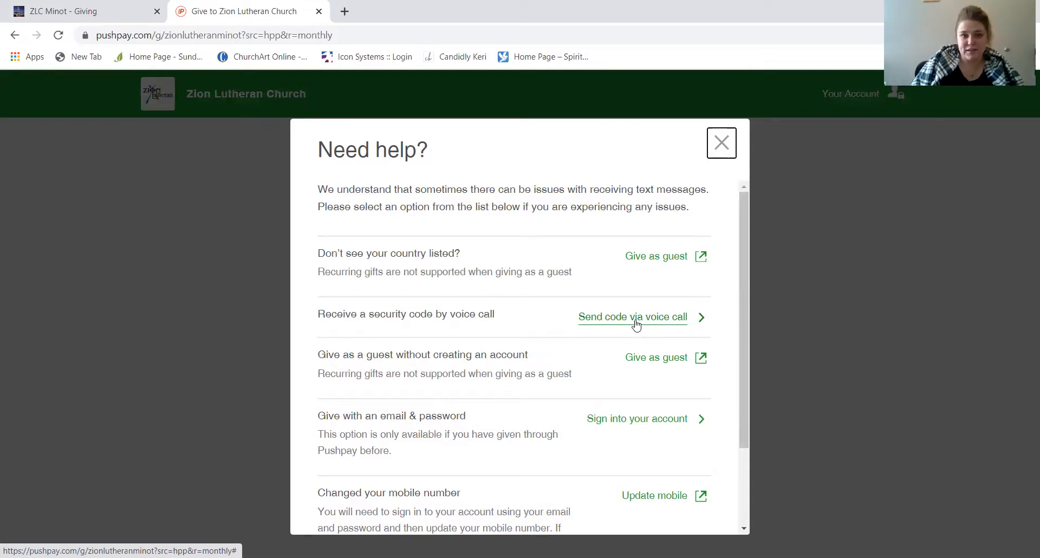
{"action": "left_click", "coordinate": [635, 323]}
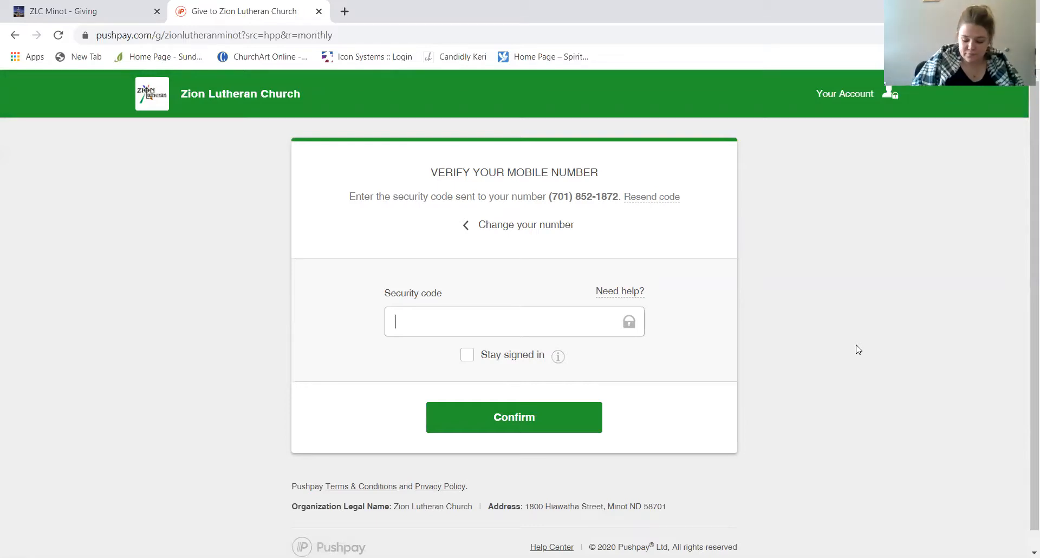
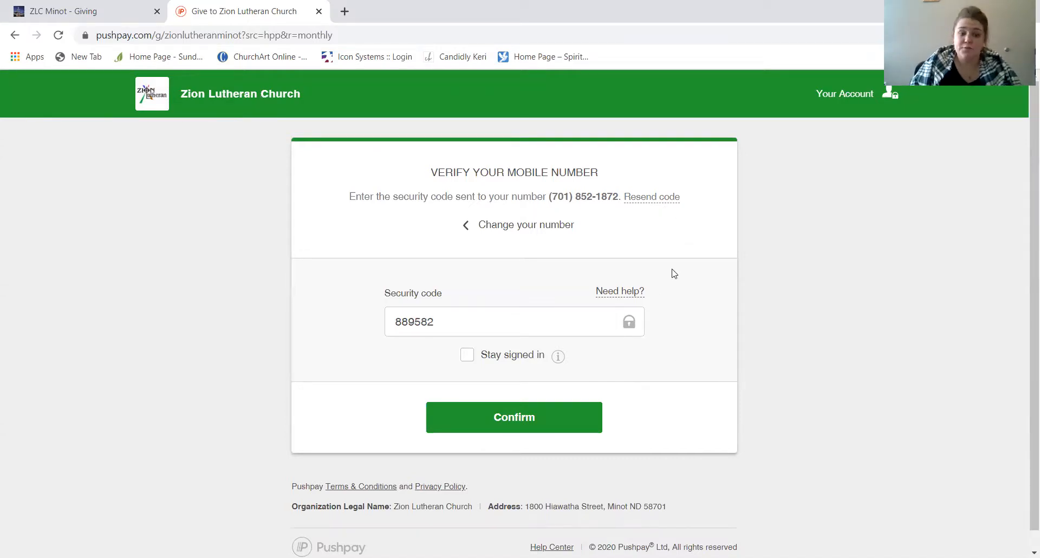
Step: Enter the received security code and confirm it
{"action": "left_click", "coordinate": [526, 424]}
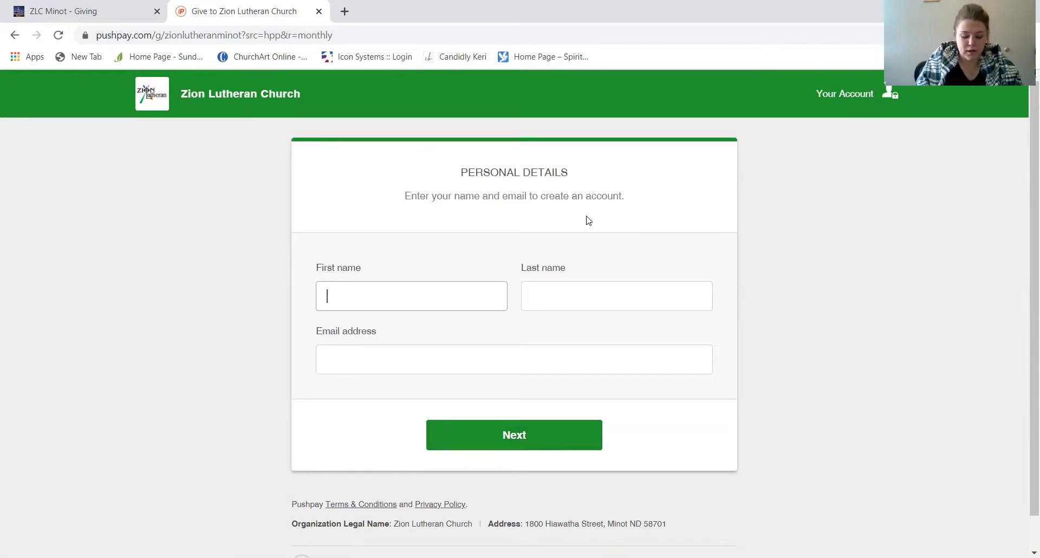
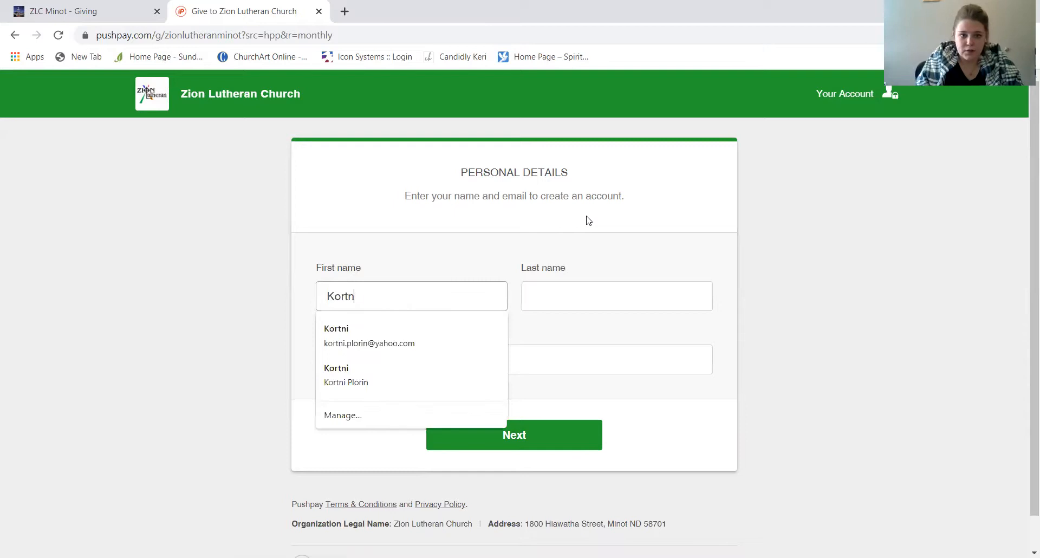
Step: Fill in a first name, last name and email address on the Personal Details form
{"action": "key", "text": "Tab"}
{"action": "key", "text": "Tab"}
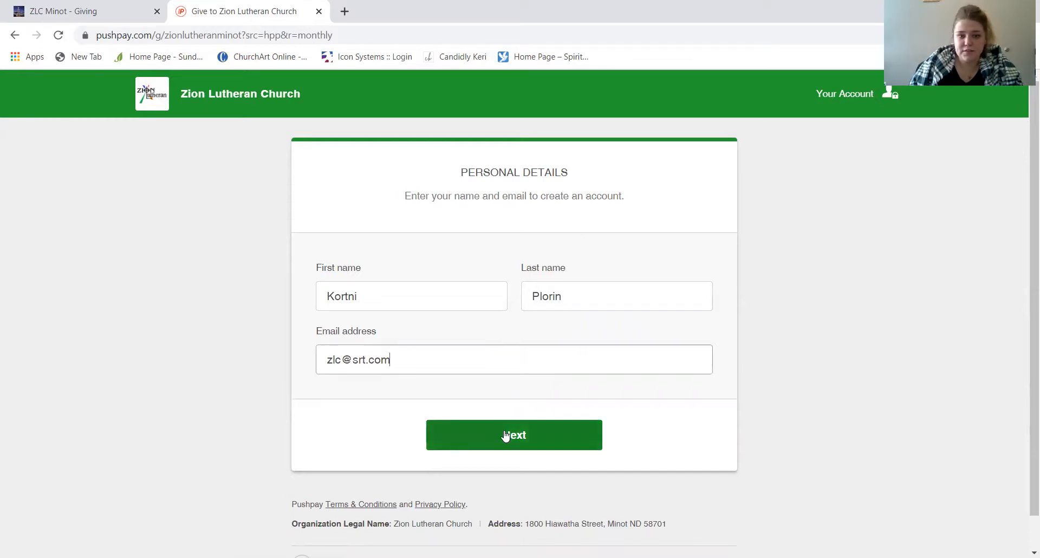
Step: Replace the names with Zion and Lutheran and submit the personal details
{"action": "double_click", "coordinate": [371, 299]}
{"action": "type", "text": "Z"}
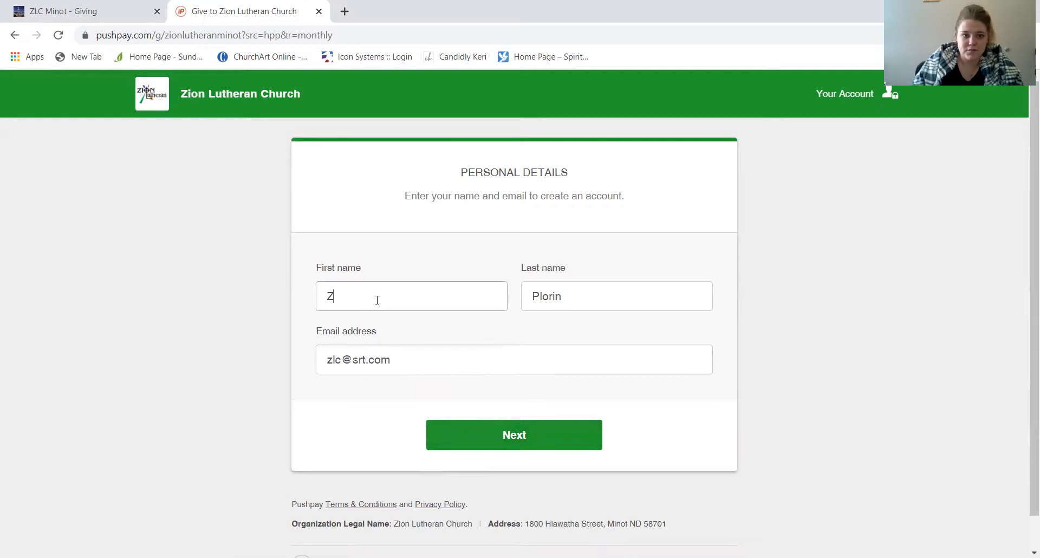
{"action": "type", "text": "ion"}
{"action": "key", "text": "Tab"}
{"action": "type", "text": "Lutheran"}
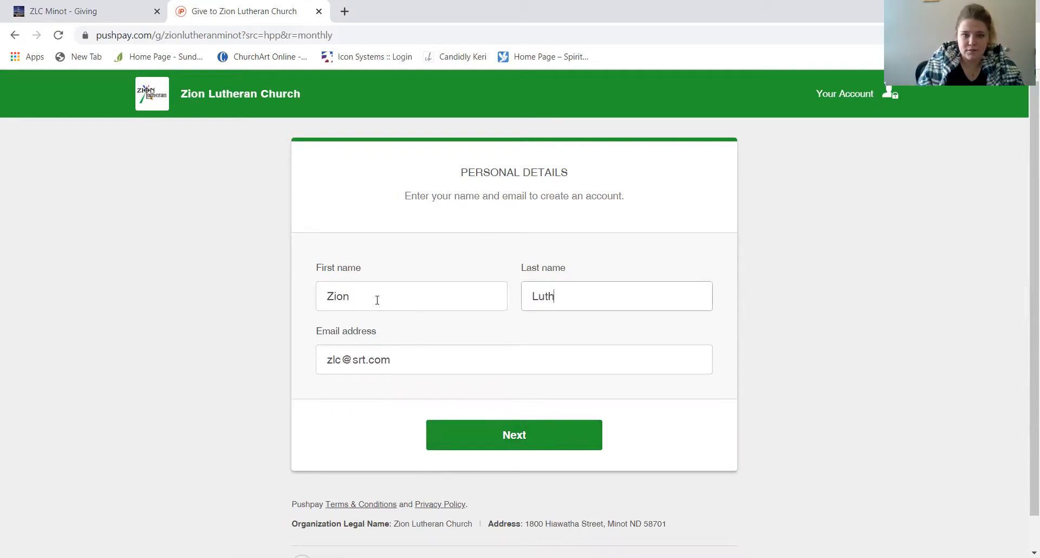
{"action": "left_click", "coordinate": [488, 426]}
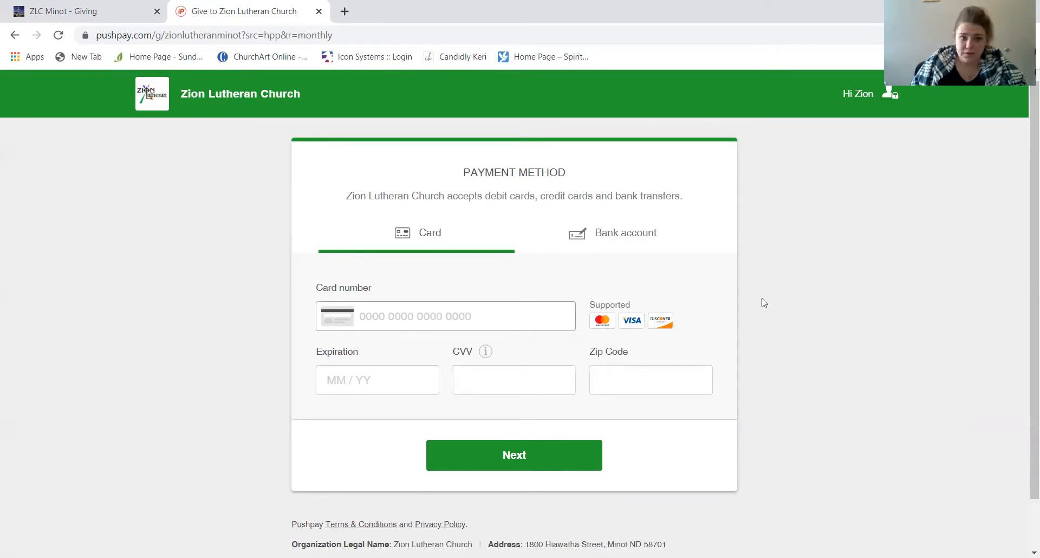
{"action": "left_click", "coordinate": [634, 241]}
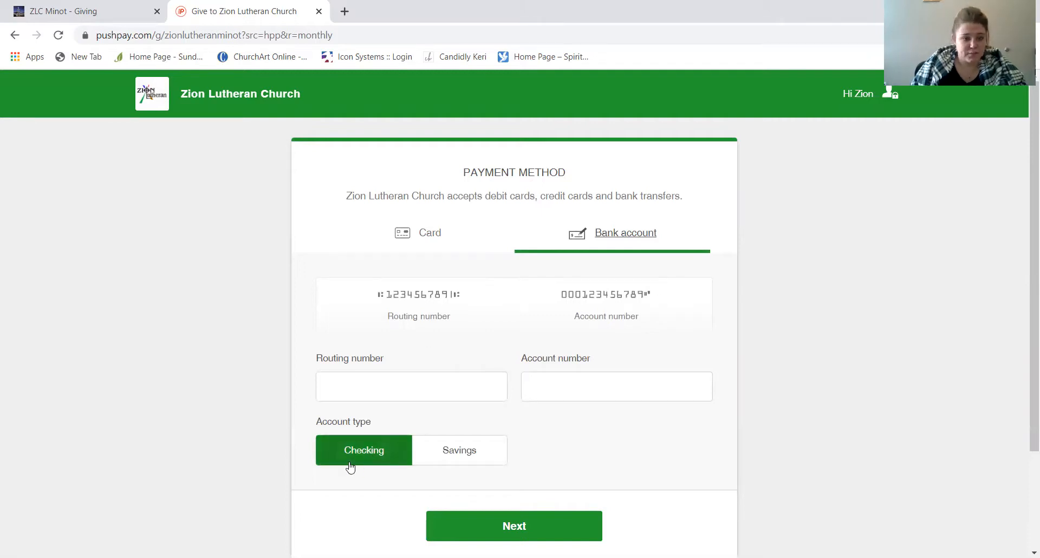
{"action": "left_click", "coordinate": [457, 460]}
{"action": "left_click", "coordinate": [371, 458]}
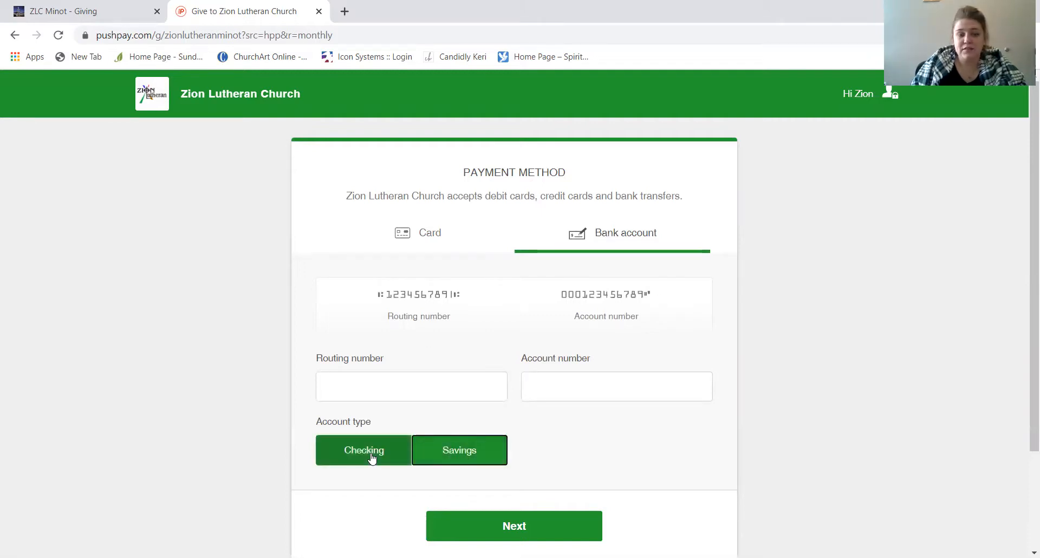
{"action": "left_click", "coordinate": [433, 247]}
{"action": "scroll", "coordinate": [678, 323], "scroll_direction": "down", "scroll_amount": 1}
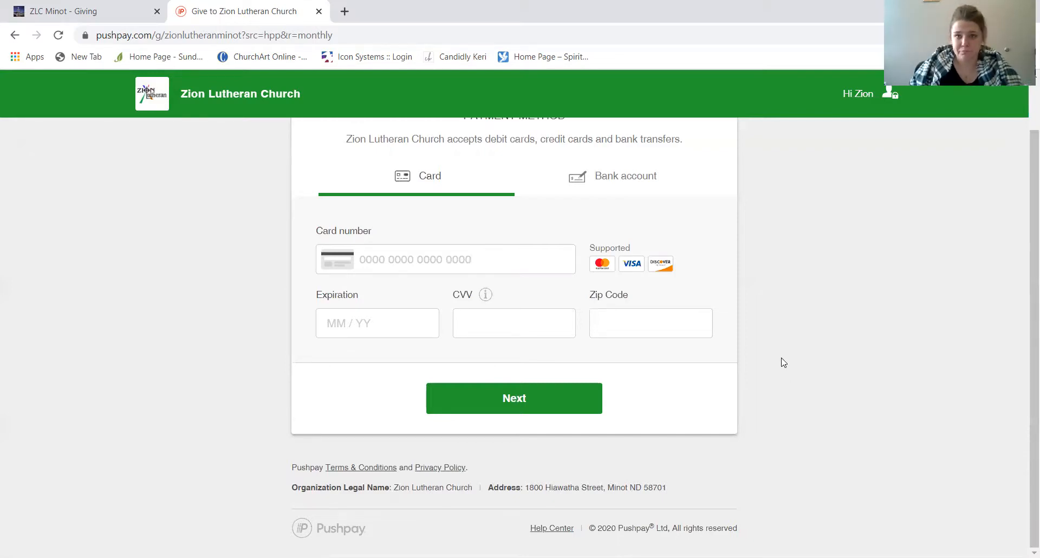
{"action": "scroll", "coordinate": [829, 260], "scroll_direction": "up", "scroll_amount": 1}
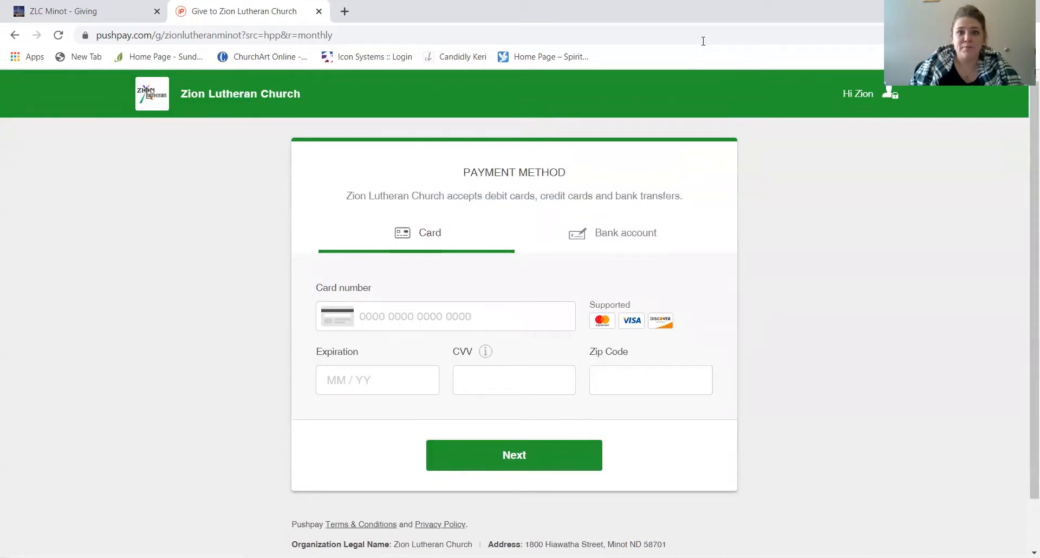